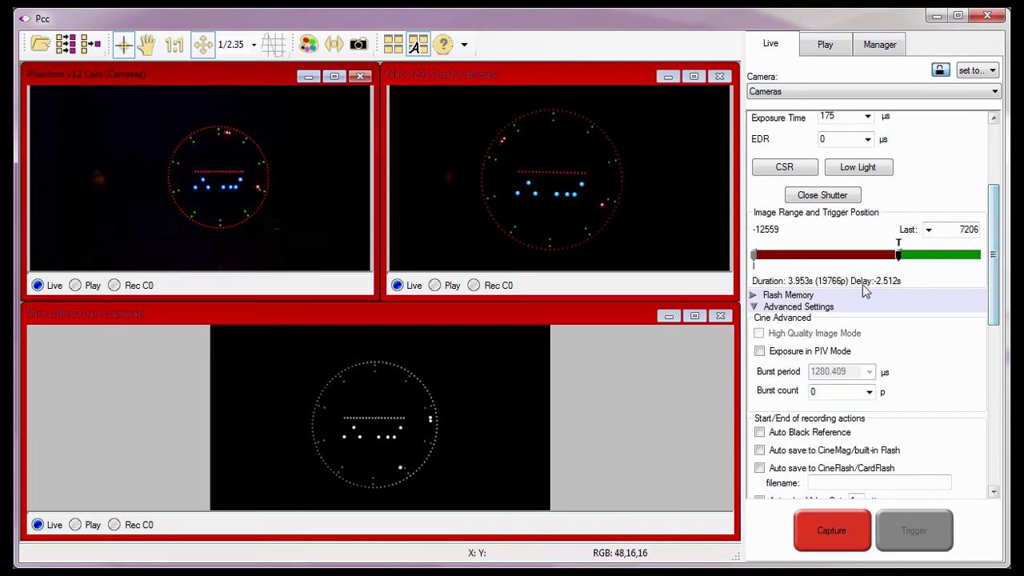
Collapse Advanced Settings and expand Camera Settings to show the IRIG time and bit depth
click(833, 305)
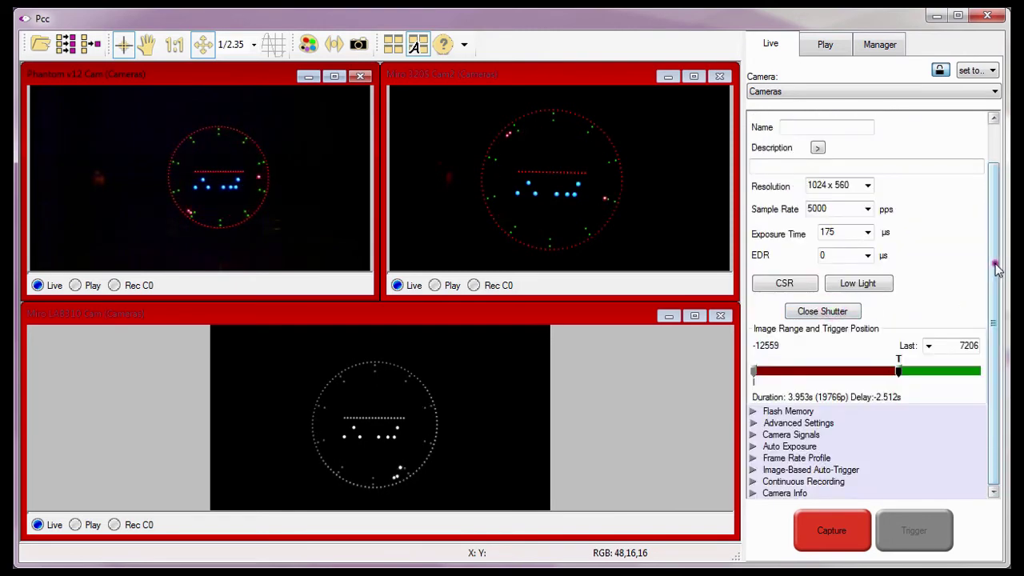
scroll(990, 264, up, 1)
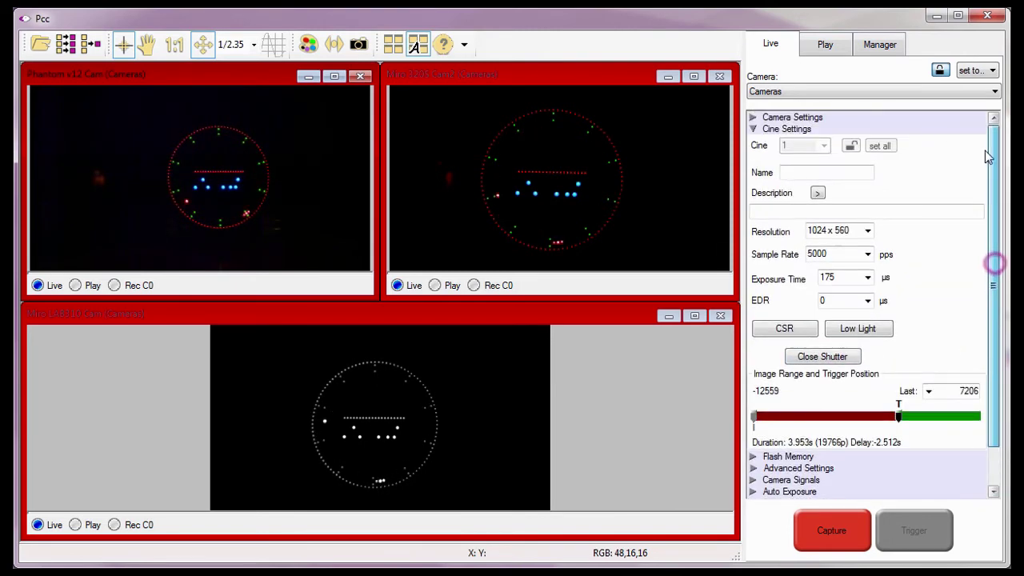
click(753, 117)
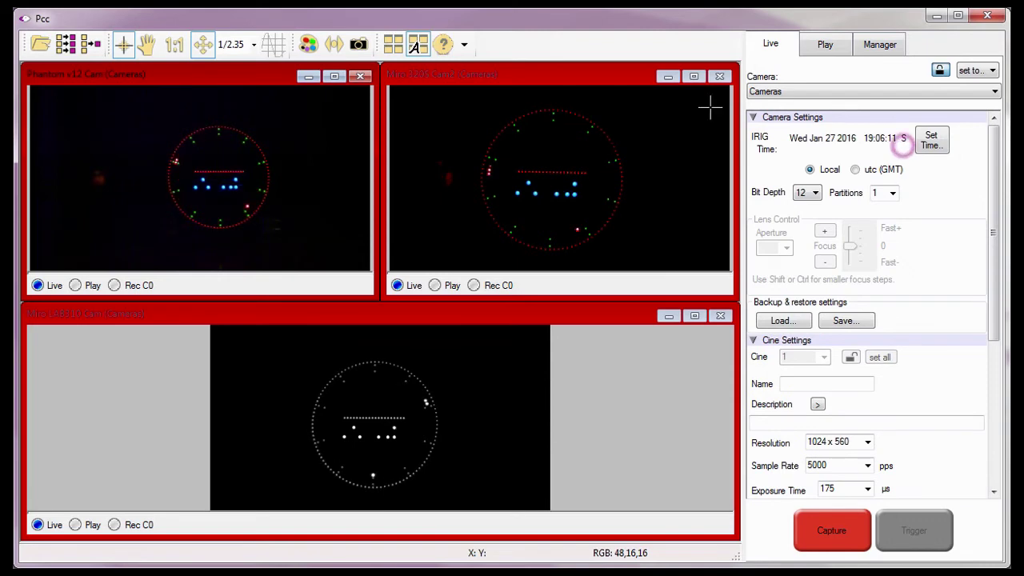
Compare the 180 µs exposure across the Miro 320S Cam2, Miro LAB310 and Phantom v12
click(616, 80)
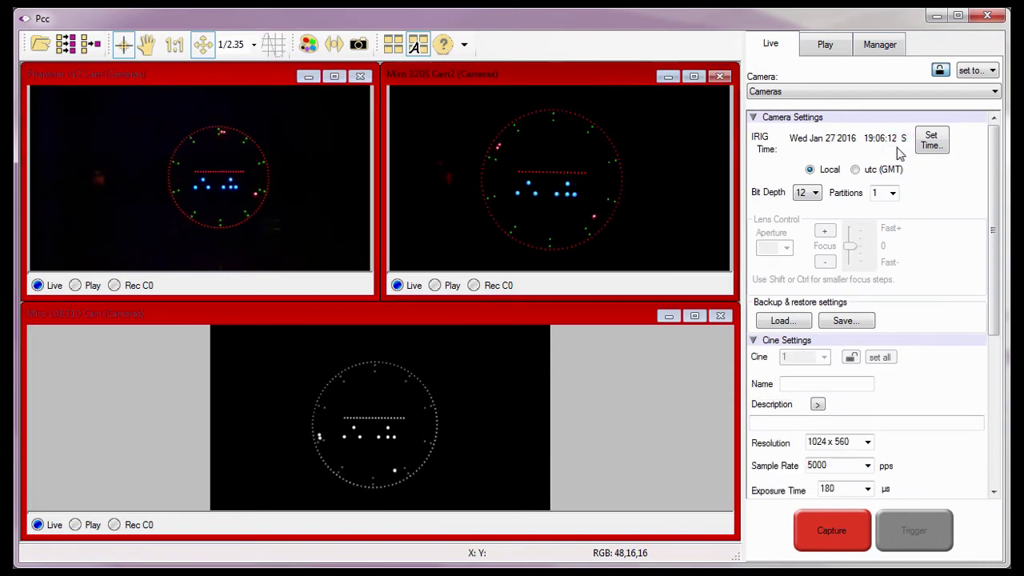
click(600, 320)
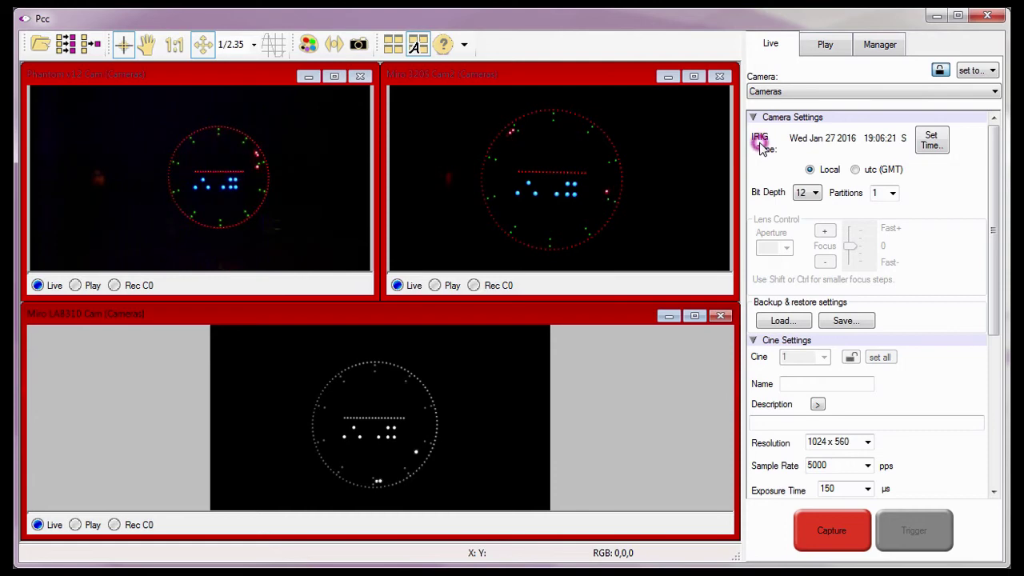
click(221, 77)
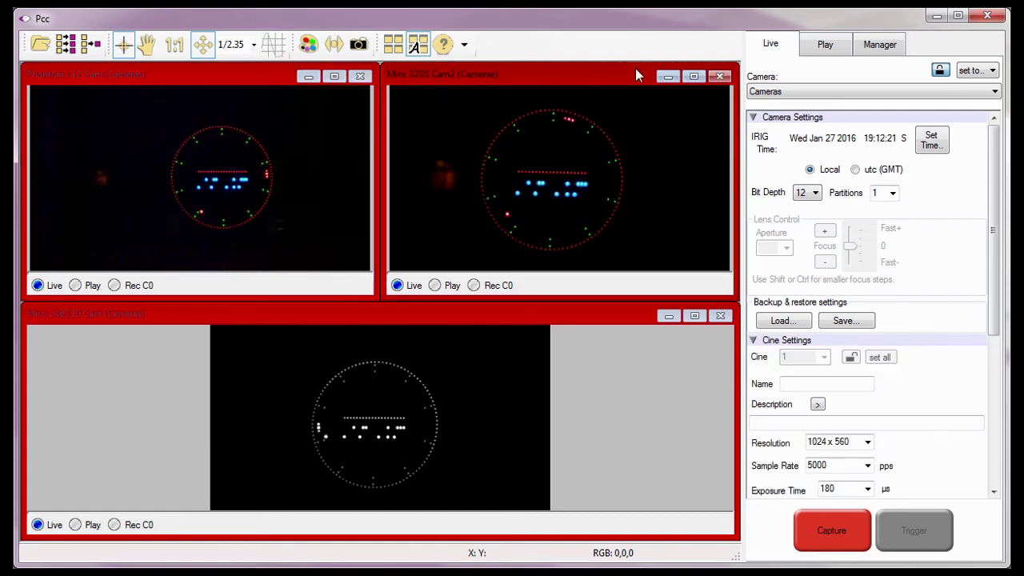
Collapse Camera Settings and arm all three grouped cameras to record into cine 1 (Rec C1)
click(753, 117)
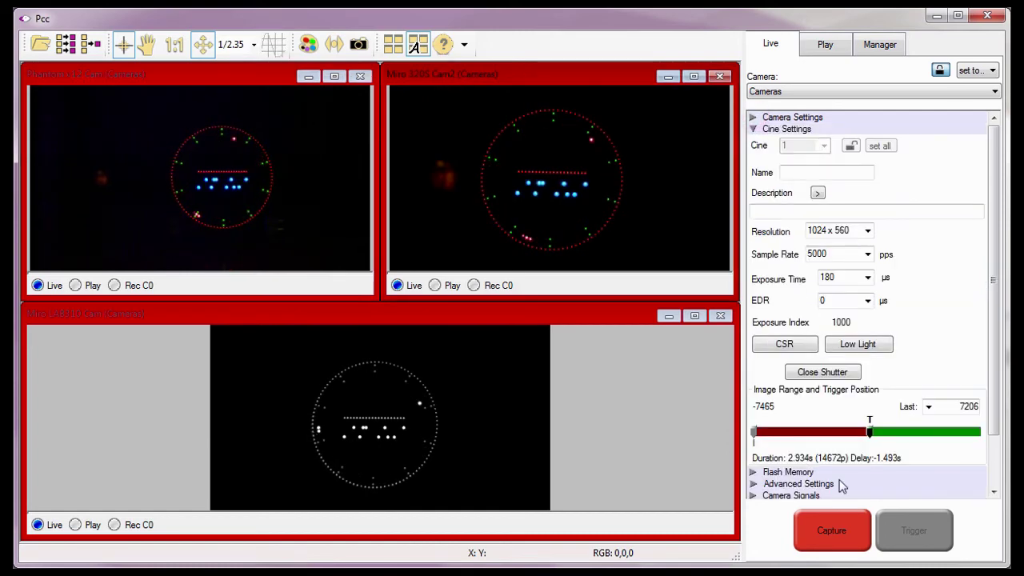
click(838, 531)
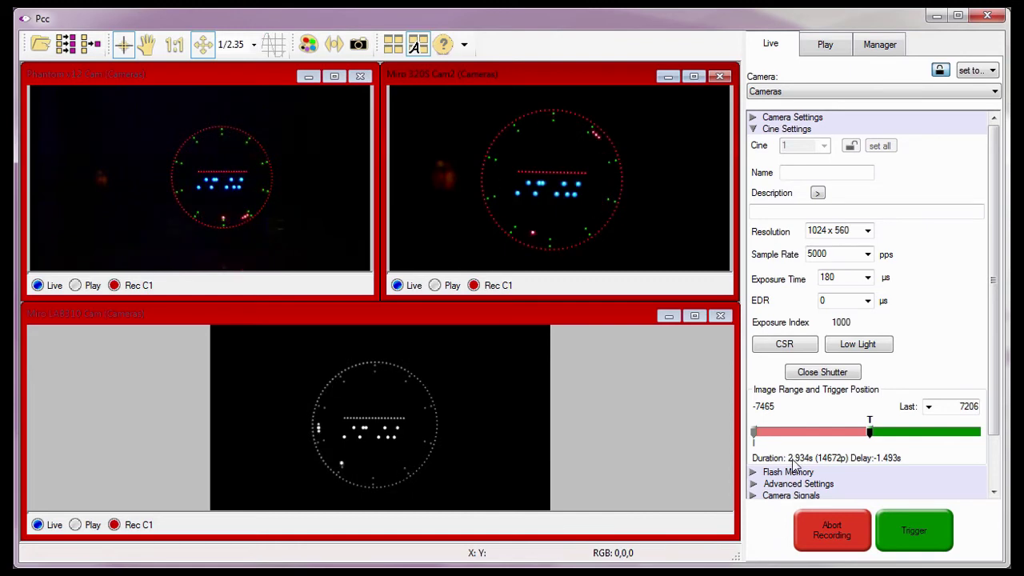
click(796, 413)
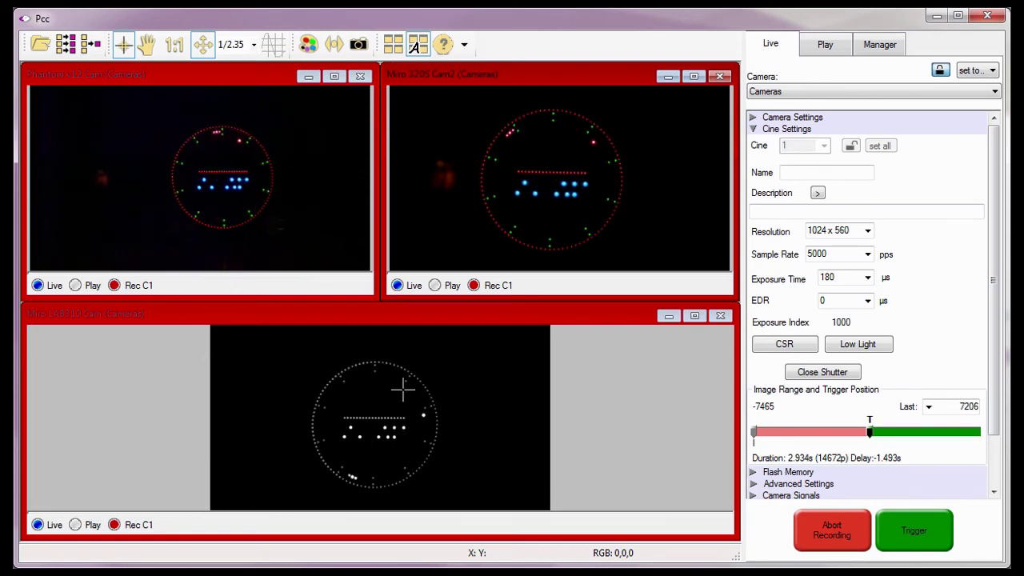
Select the Phantom v12, Miro 320S Cam2 and Miro LAB310 windows as cine 1 finishes recording
click(159, 287)
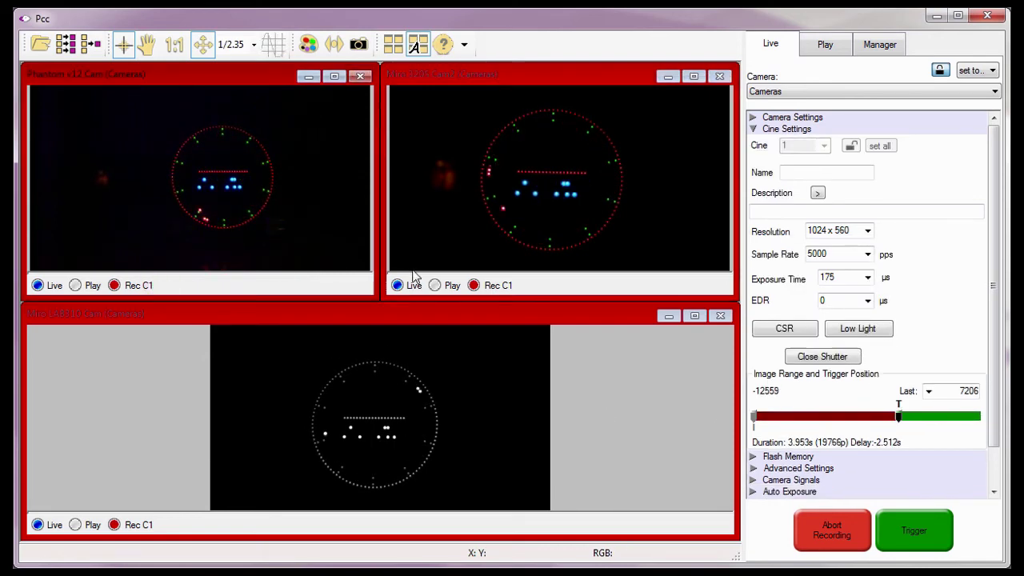
click(487, 286)
click(134, 527)
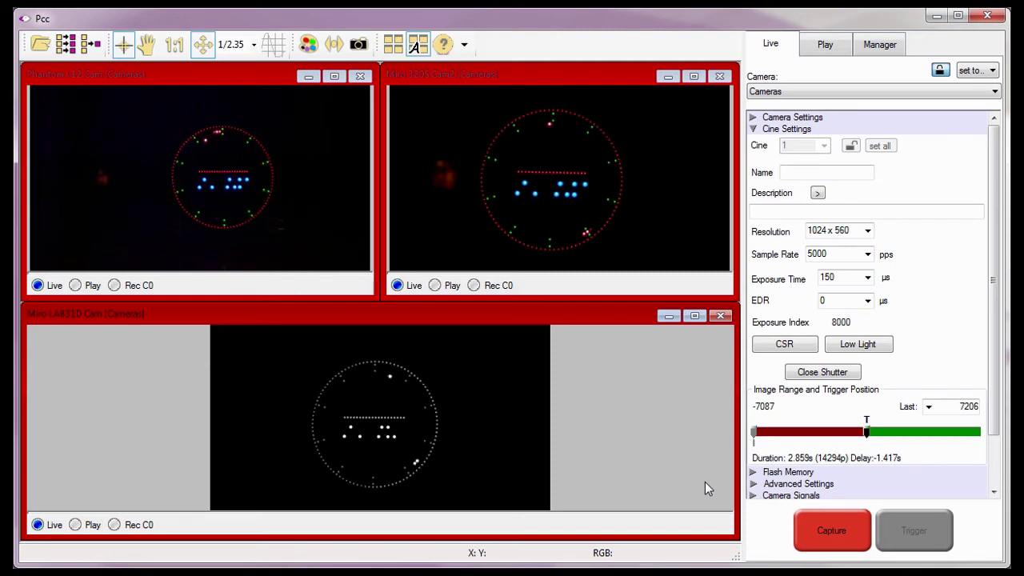
Open cine 1 of all three cameras for playback and link them as the 'Cameras' group
click(892, 50)
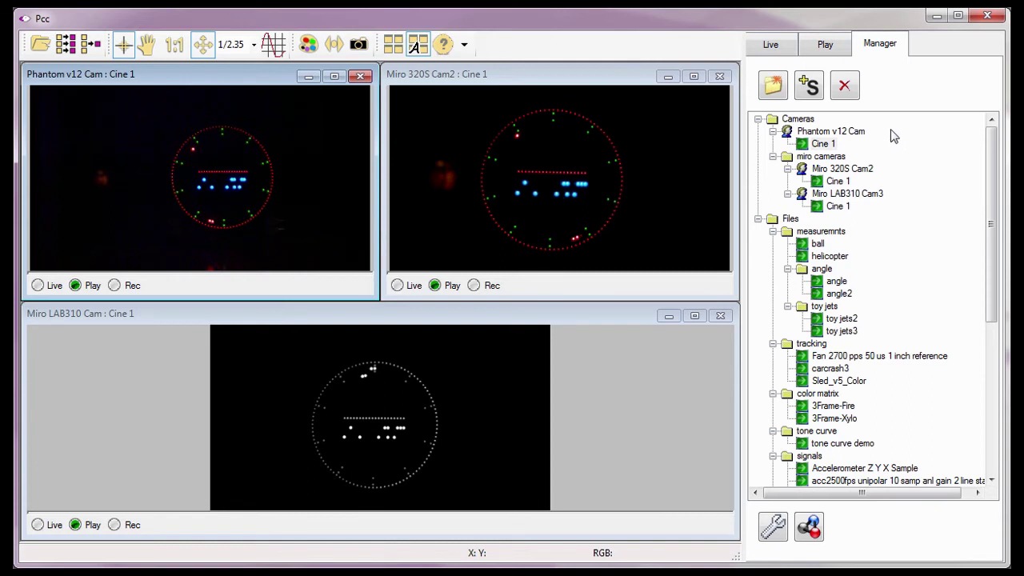
click(825, 47)
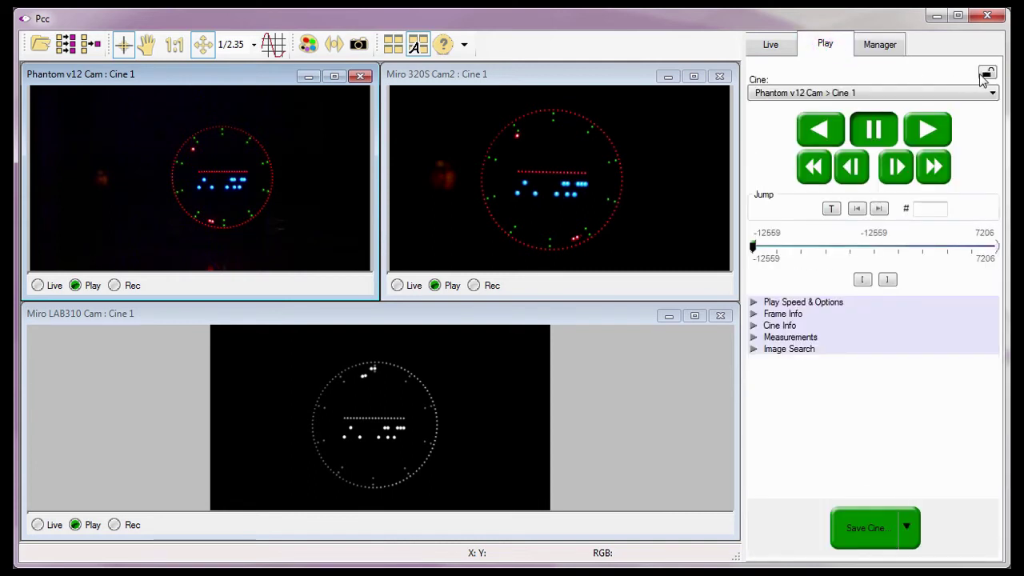
click(986, 73)
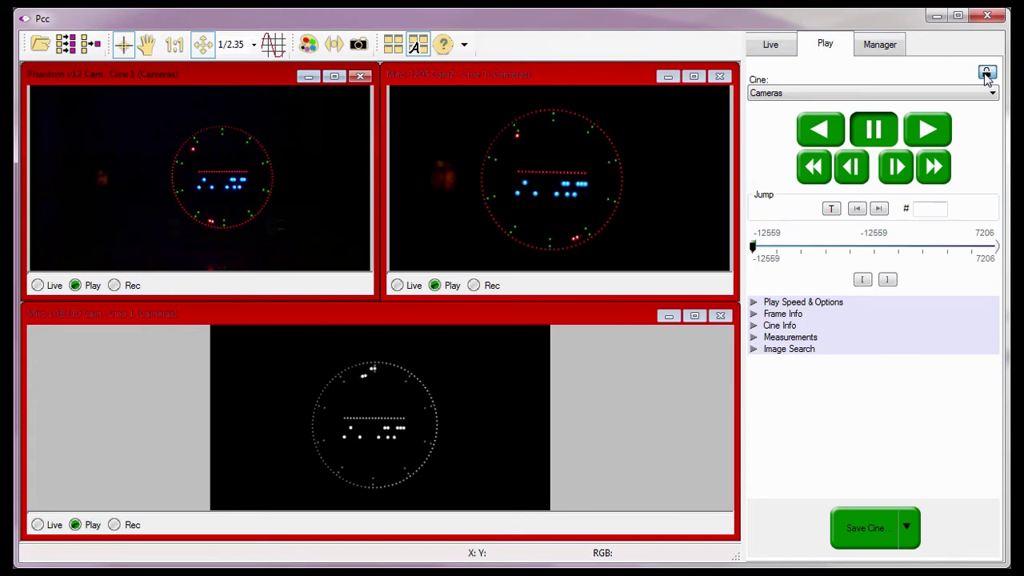
Jump the linked cines to trigger frame 0, try the Miro-only grouping, then restore the Cameras group
click(831, 211)
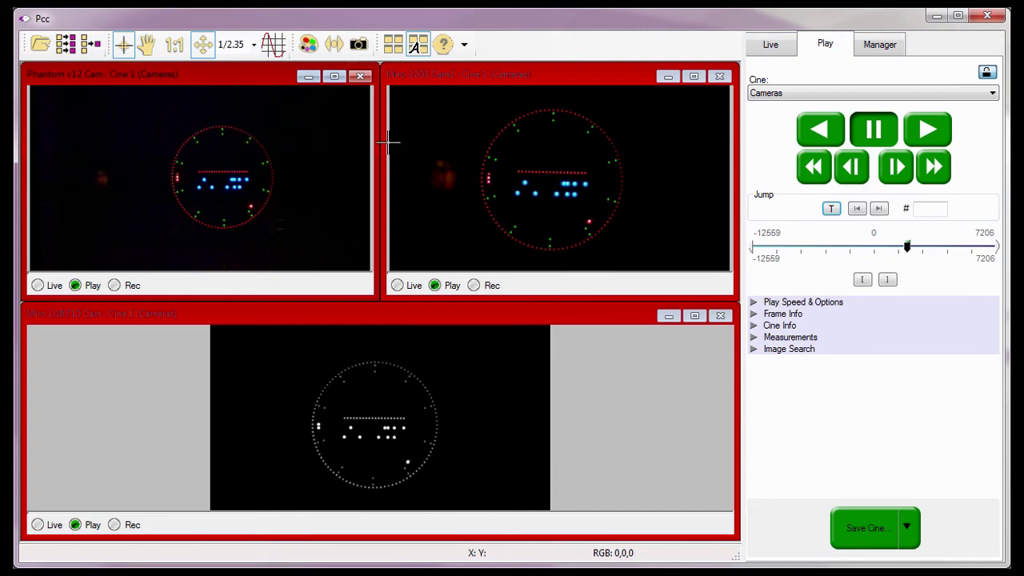
click(422, 82)
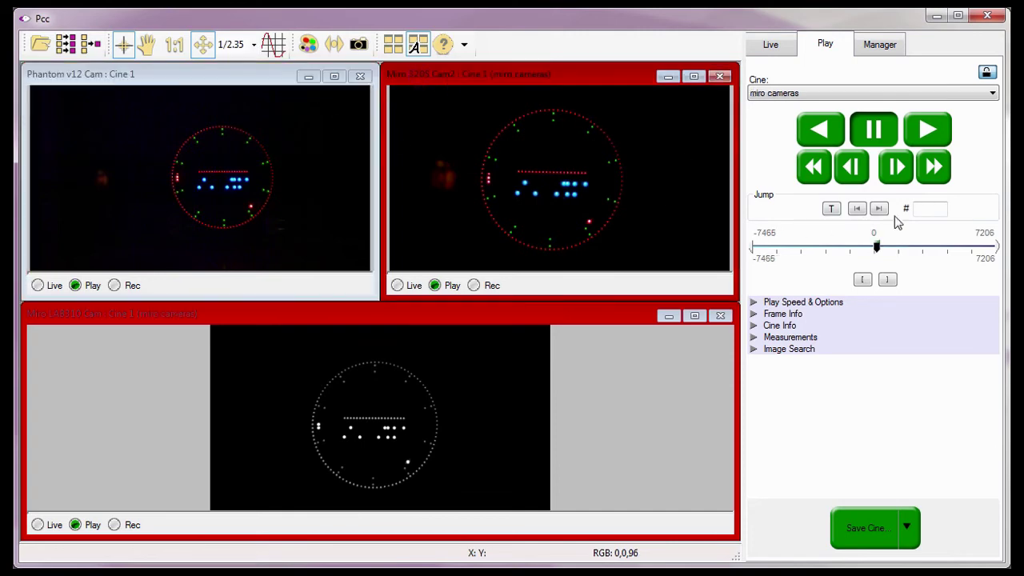
click(873, 229)
click(463, 318)
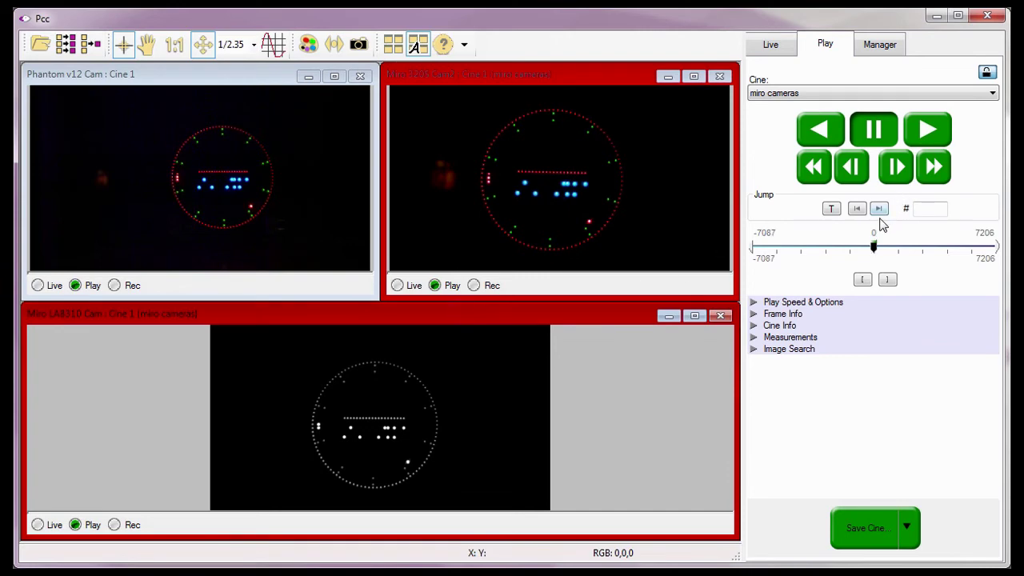
click(873, 229)
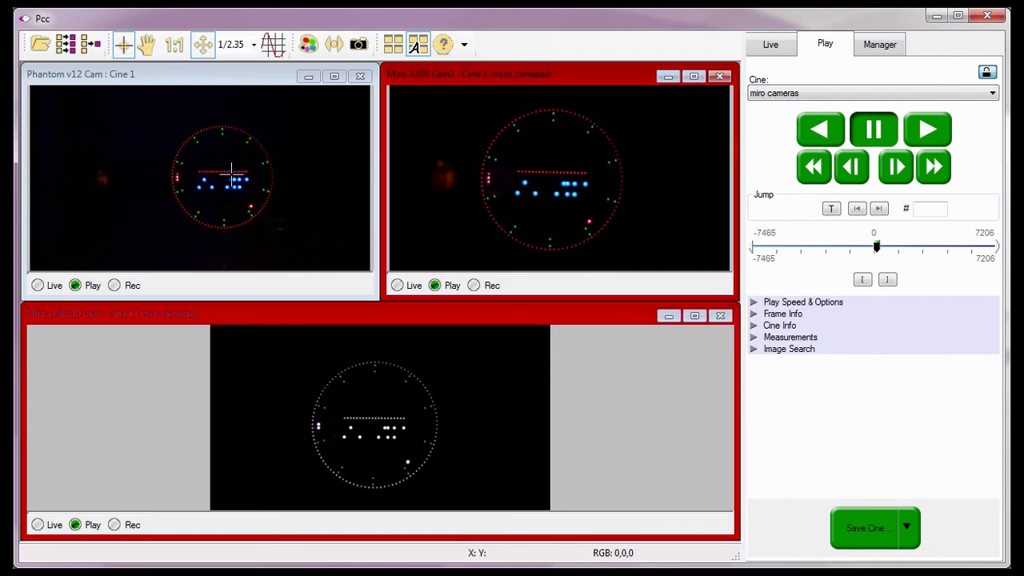
click(186, 177)
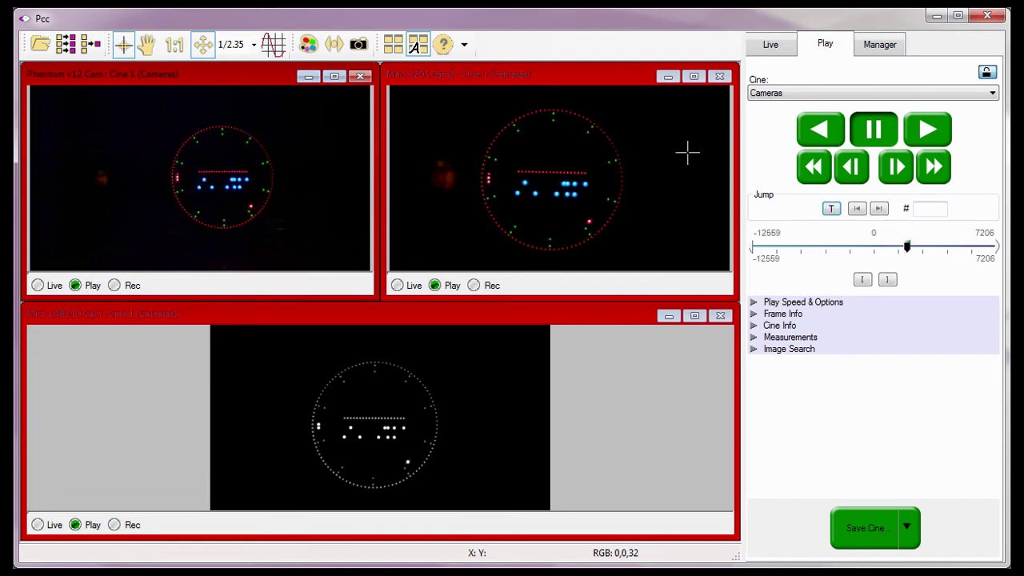
Step the linked Cameras cines forward frame by frame until the counter reads 14
click(895, 171)
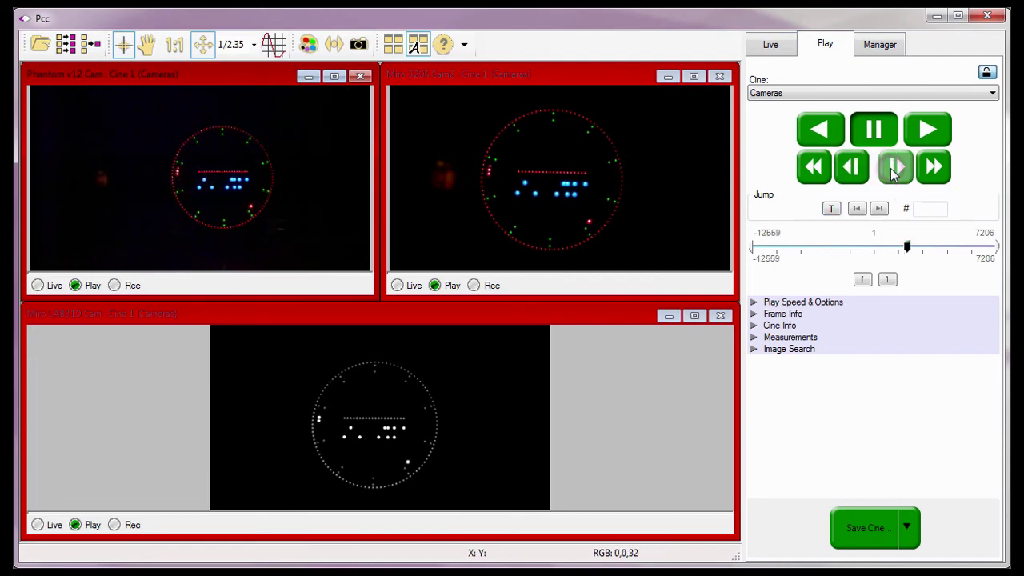
click(893, 171)
click(894, 169)
click(894, 172)
click(895, 172)
click(894, 172)
click(894, 172)
click(894, 173)
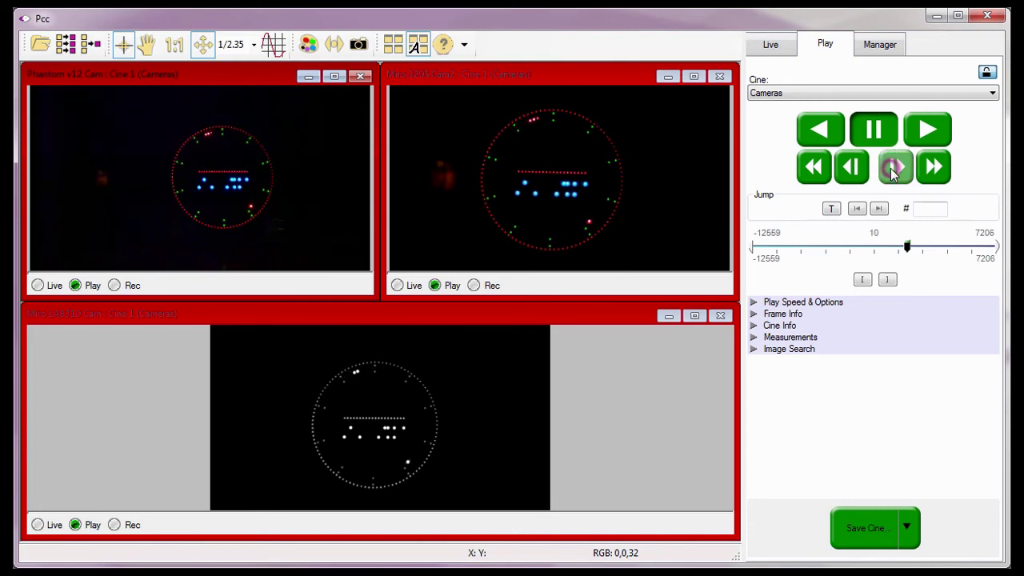
click(894, 172)
click(895, 172)
click(894, 172)
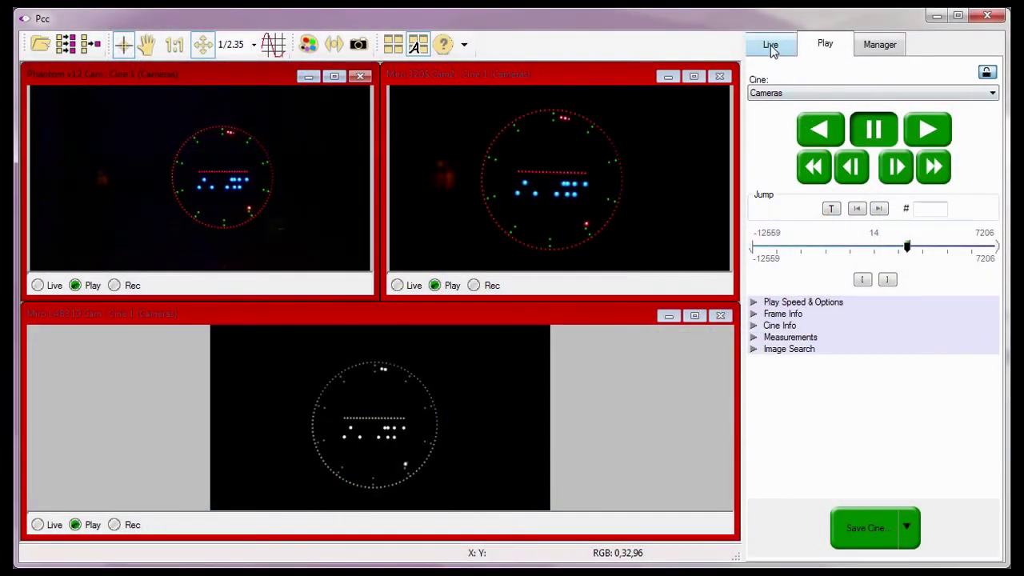
Switch all three cameras from playback back to Live view
click(770, 46)
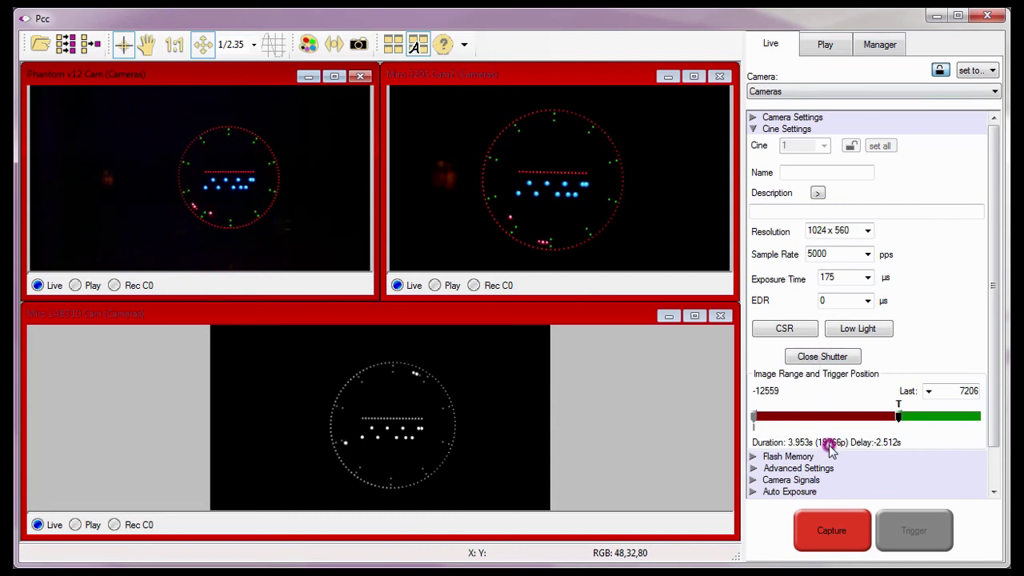
Compare the Miro 320S Cam2, Miro LAB310 and Phantom v12 image ranges, then select the Phantom's last frame 7206
click(496, 75)
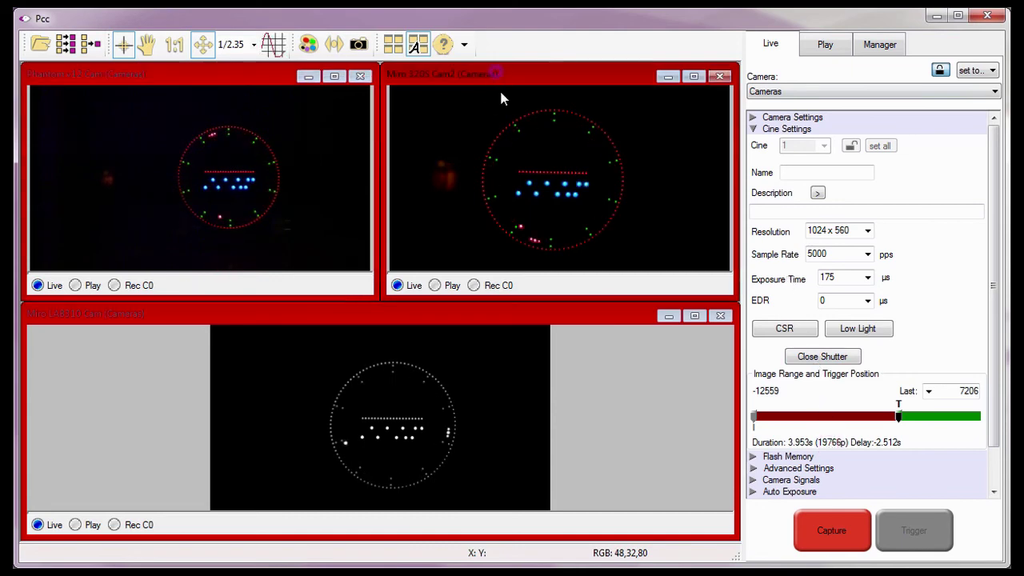
click(832, 459)
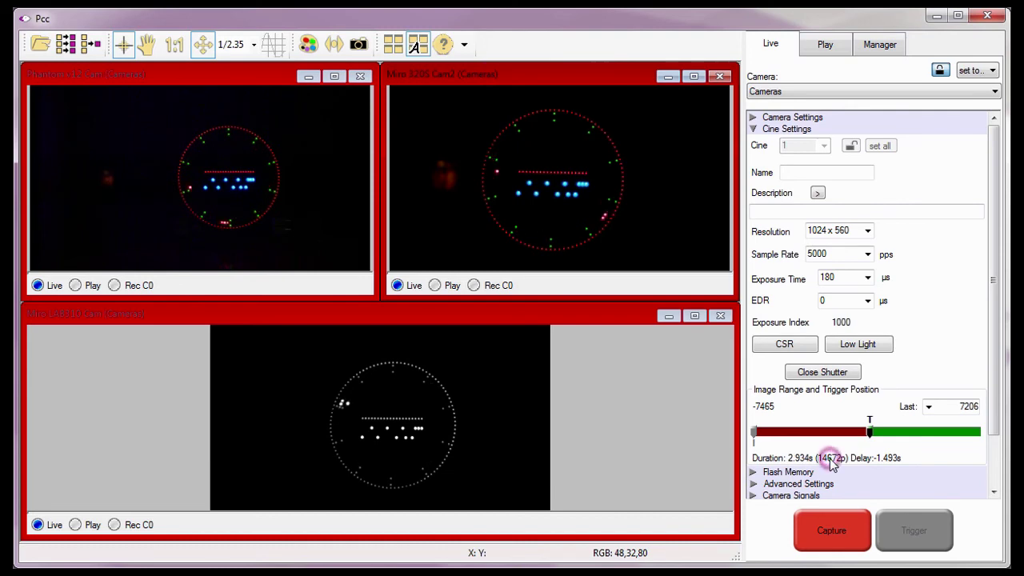
click(476, 315)
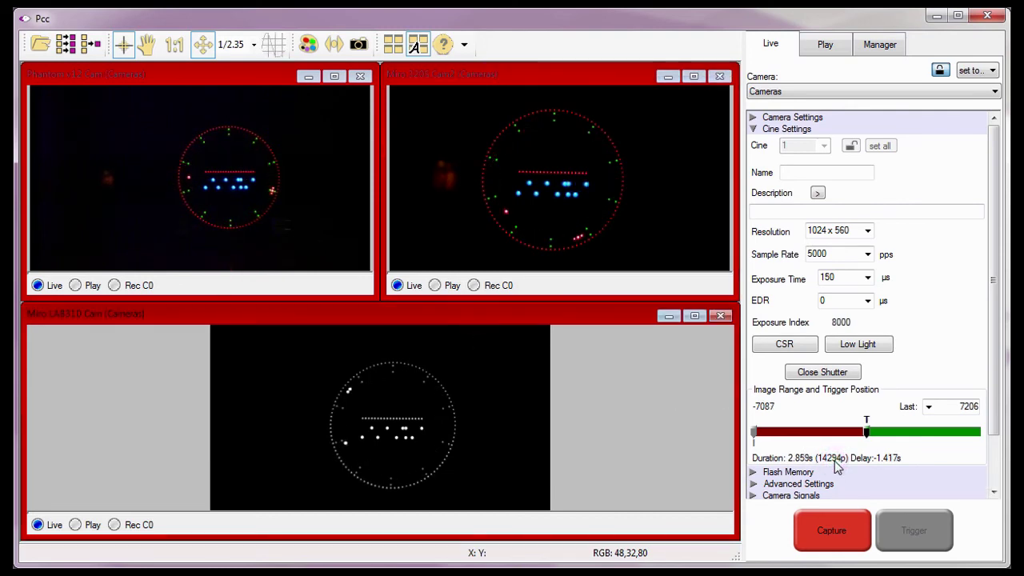
click(185, 77)
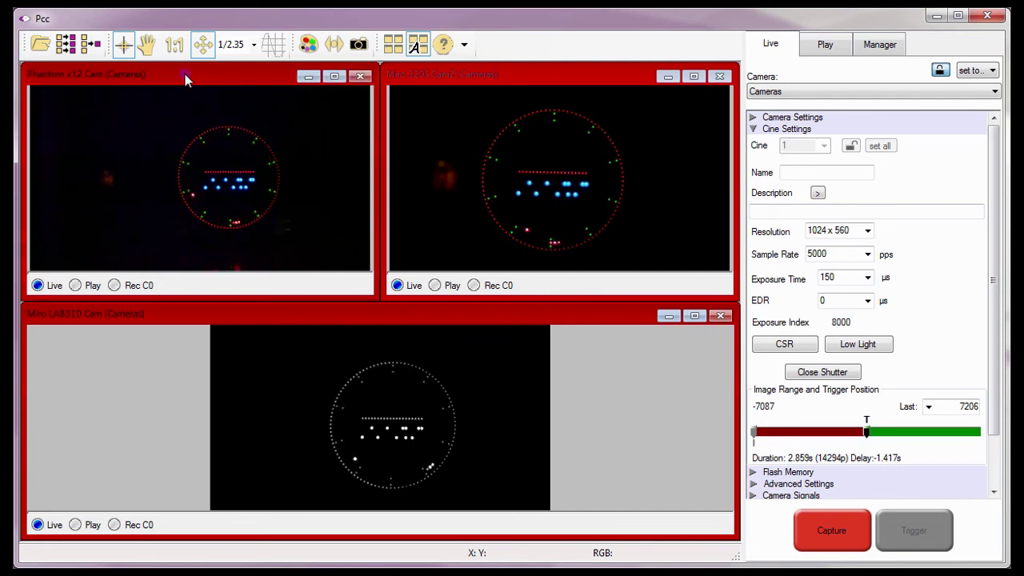
double_click(965, 390)
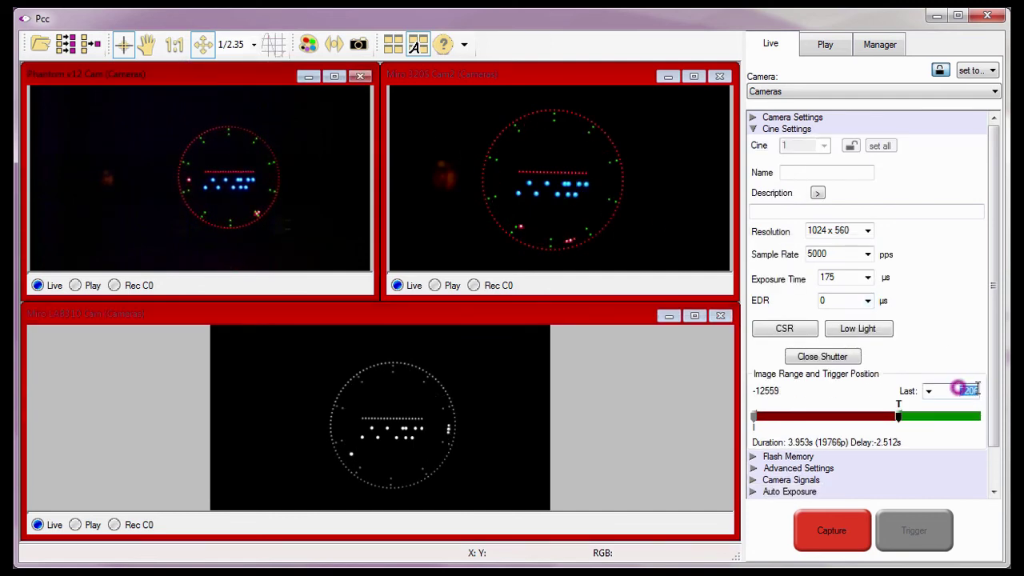